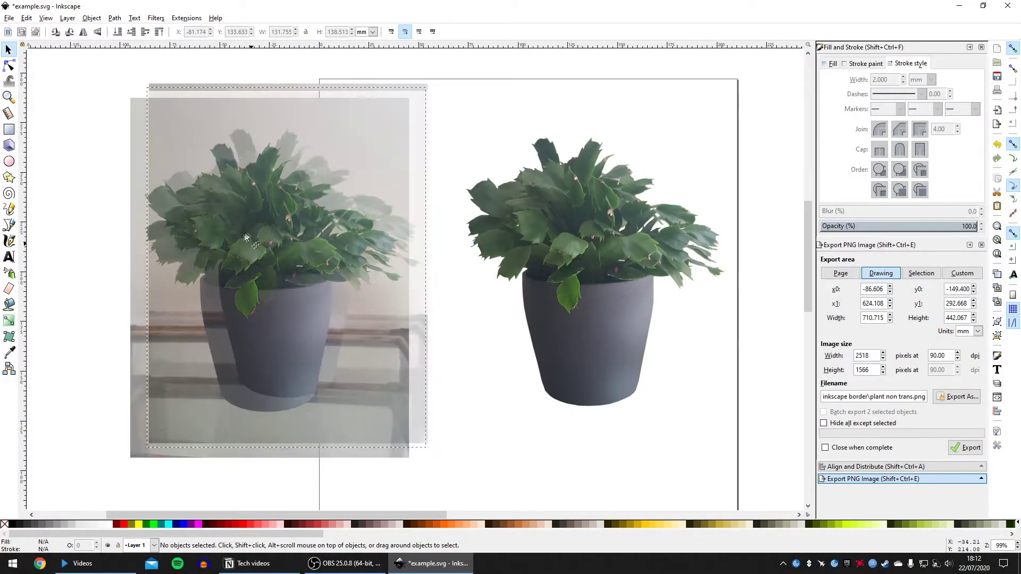
- Place the cut-out plant slightly up and left, beside the original photo, then deselect it
drag(460, 261, 555, 242)
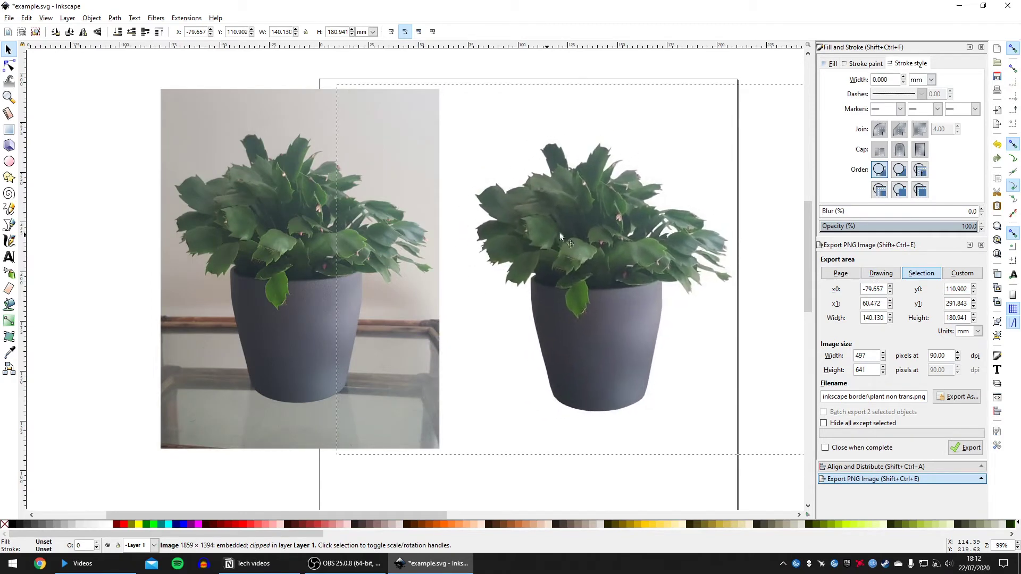
drag(555, 243, 556, 223)
key(Escape)
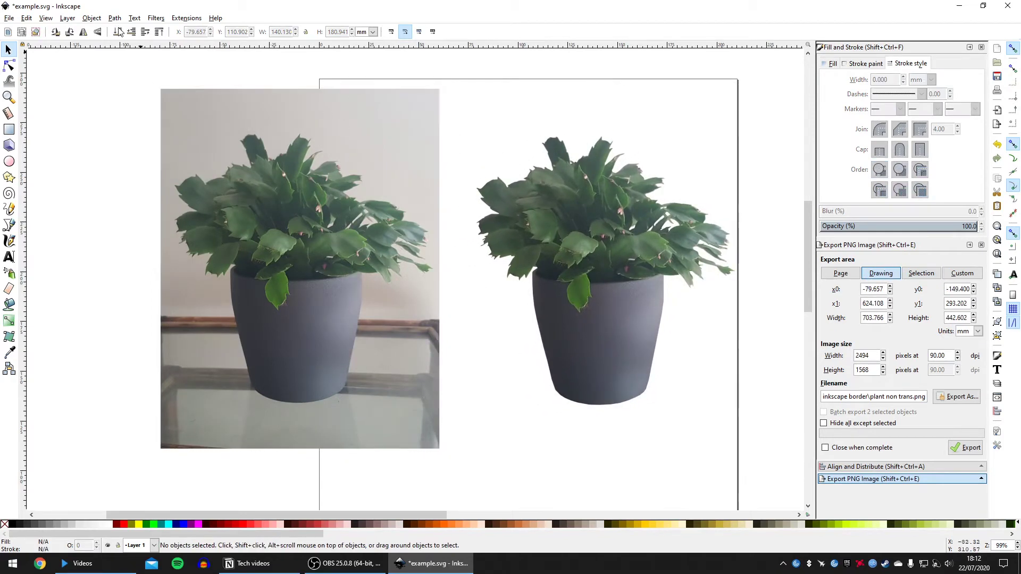
- Select the cut-out plant and open Trace Bitmap with its silhouette preview refreshed
click(117, 19)
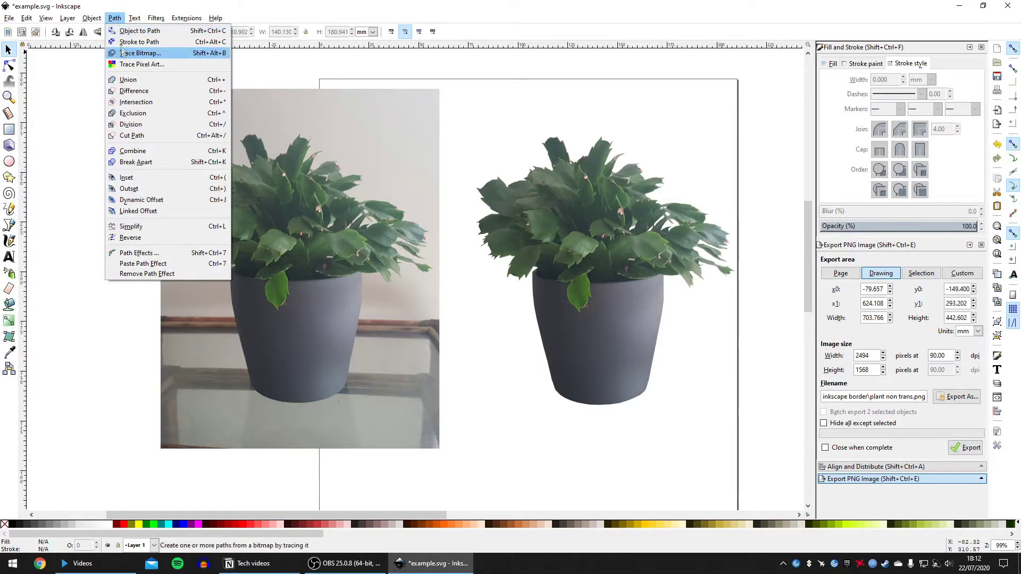
click(569, 240)
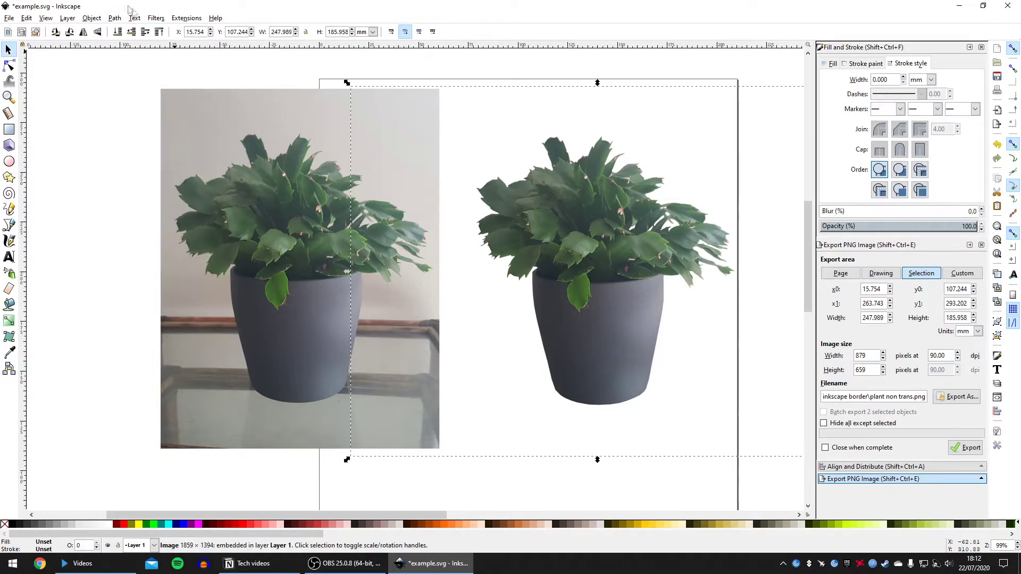
click(114, 18)
click(131, 53)
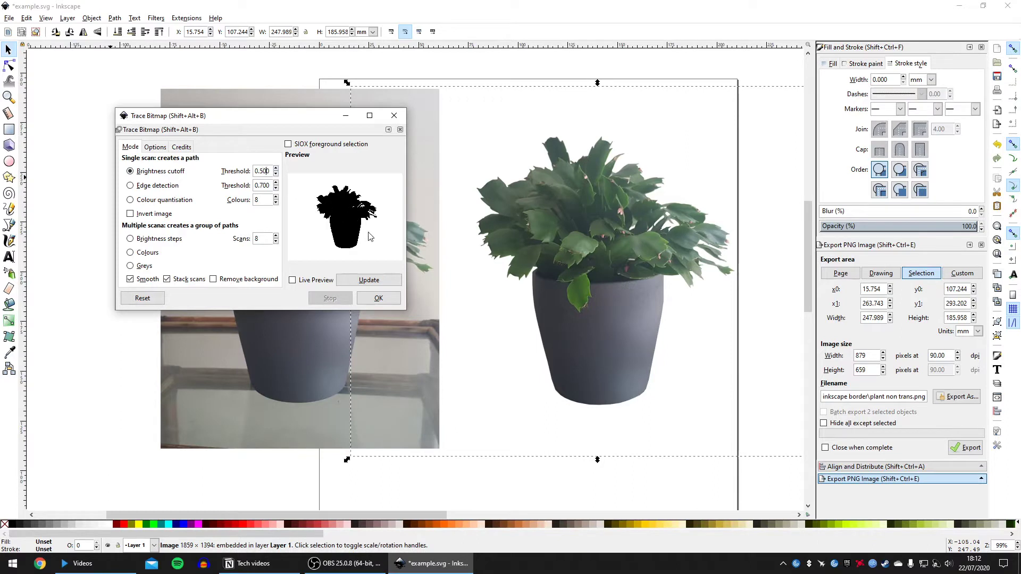
click(362, 274)
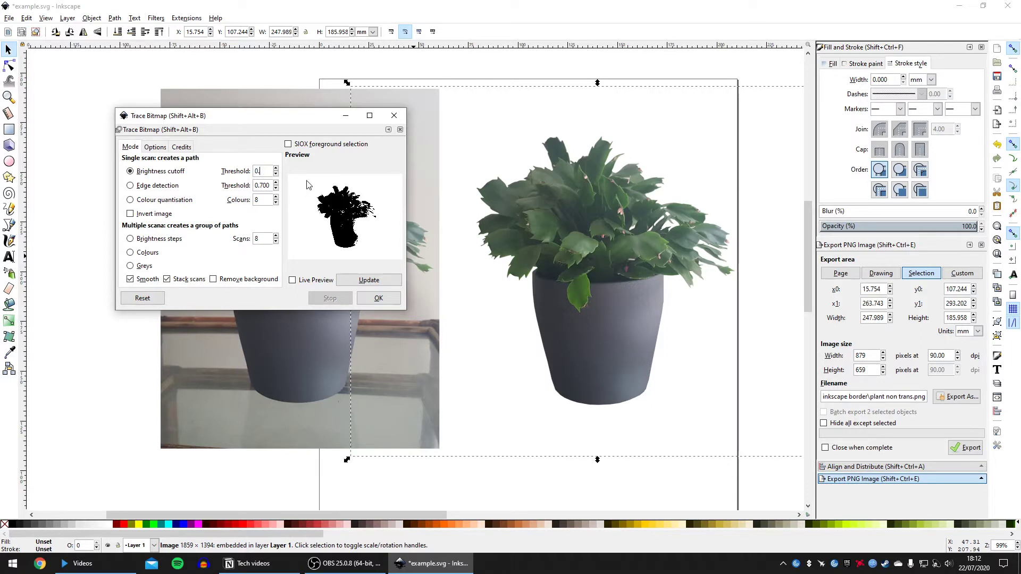
- Refresh the preview at a 0.850 brightness threshold and apply the trace
click(367, 280)
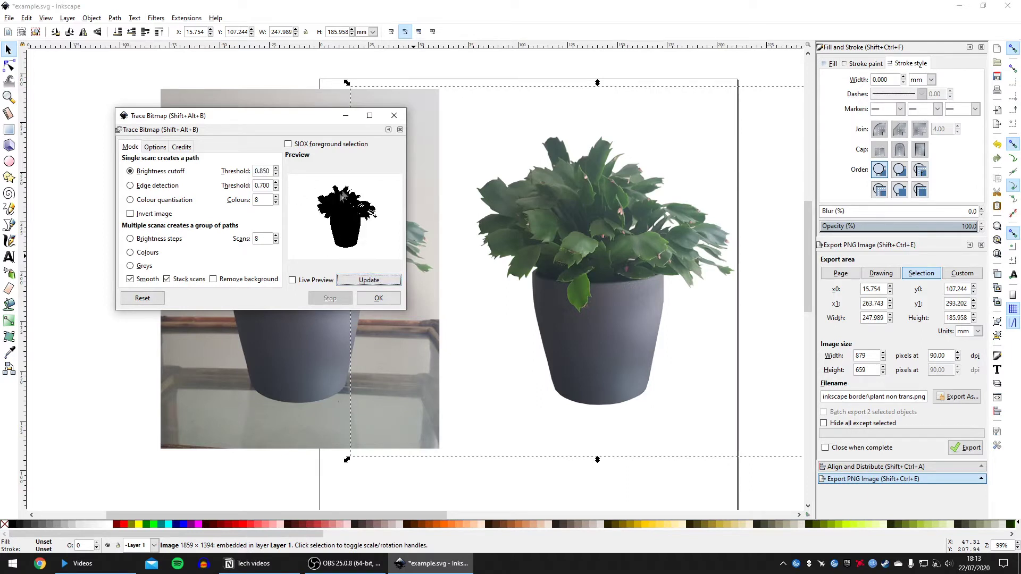
click(370, 299)
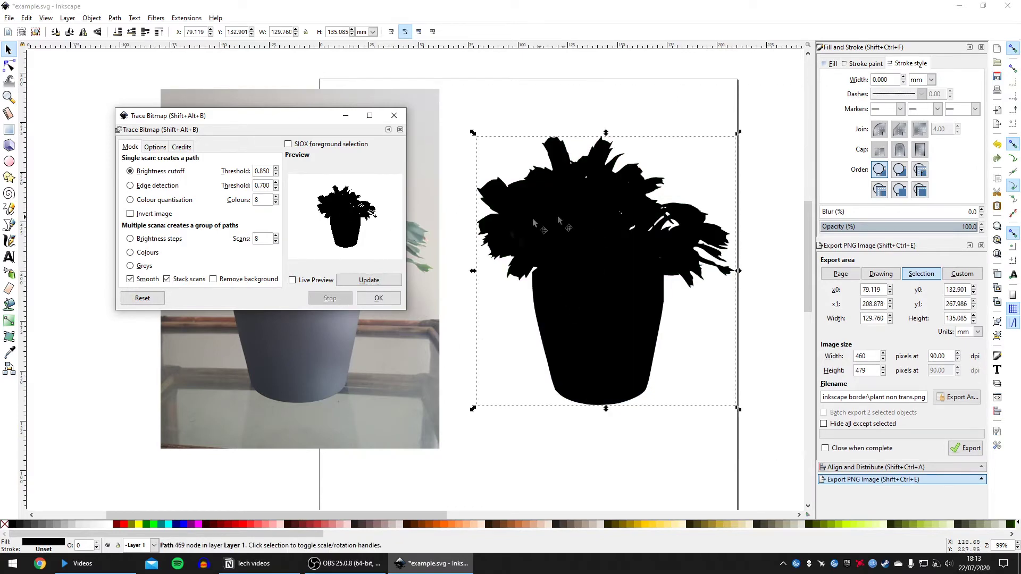
- Check the silhouette against the plant, close Trace Bitmap, and give it a red stroke
drag(566, 235, 571, 258)
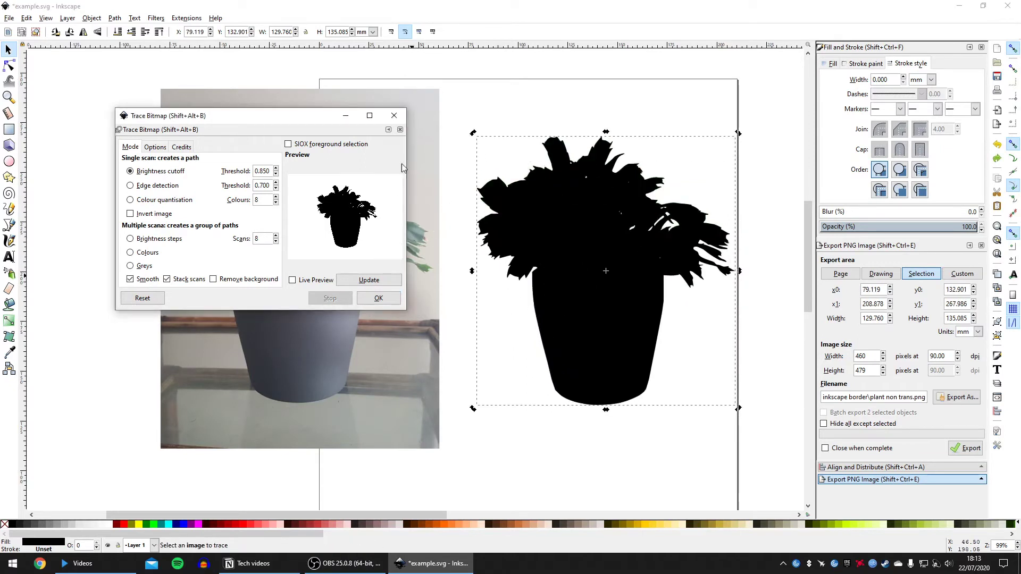
click(393, 115)
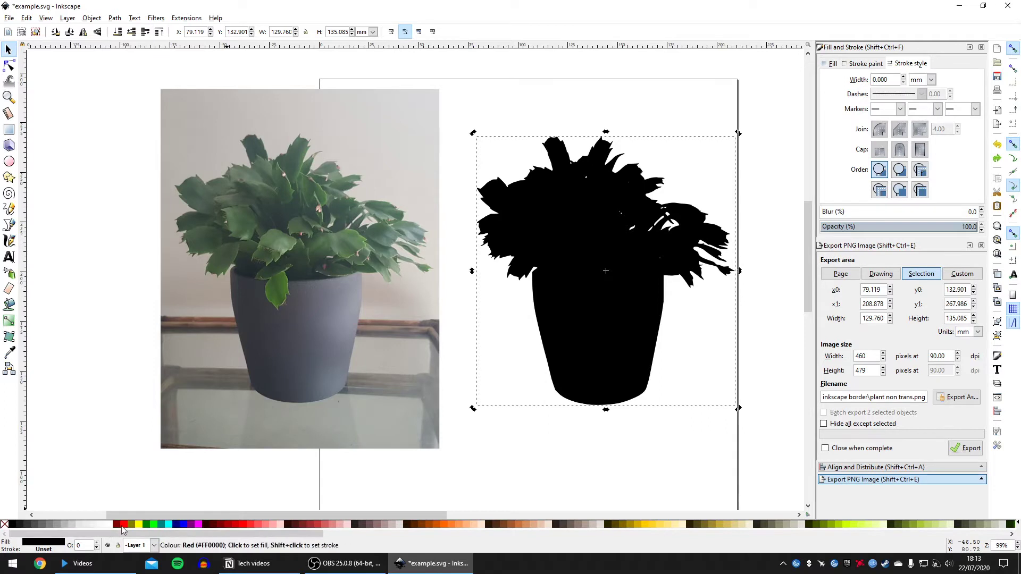
shift+click(126, 527)
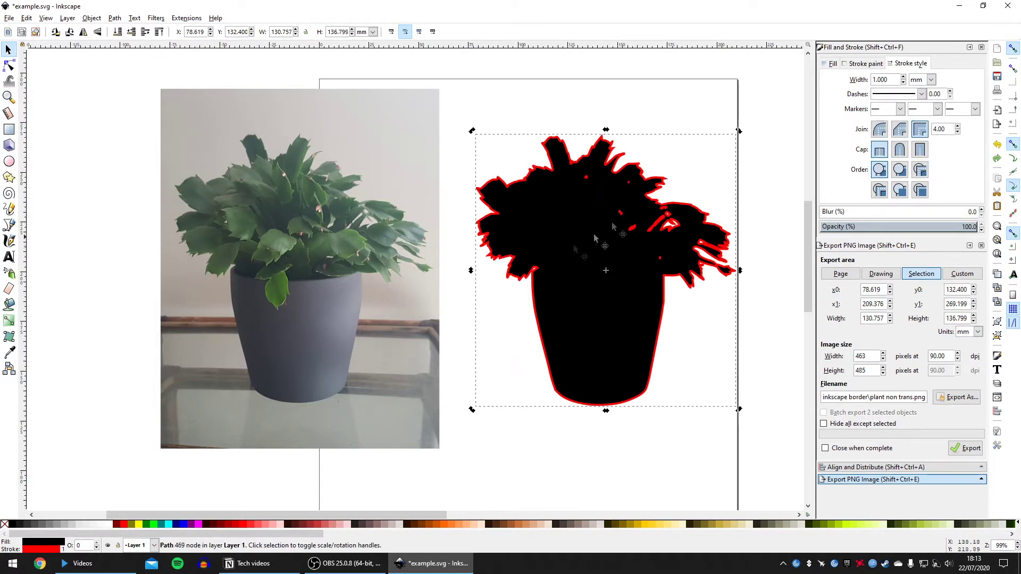
- Set the silhouette's stroke to a 2 mm width with a solid dash pattern
click(38, 551)
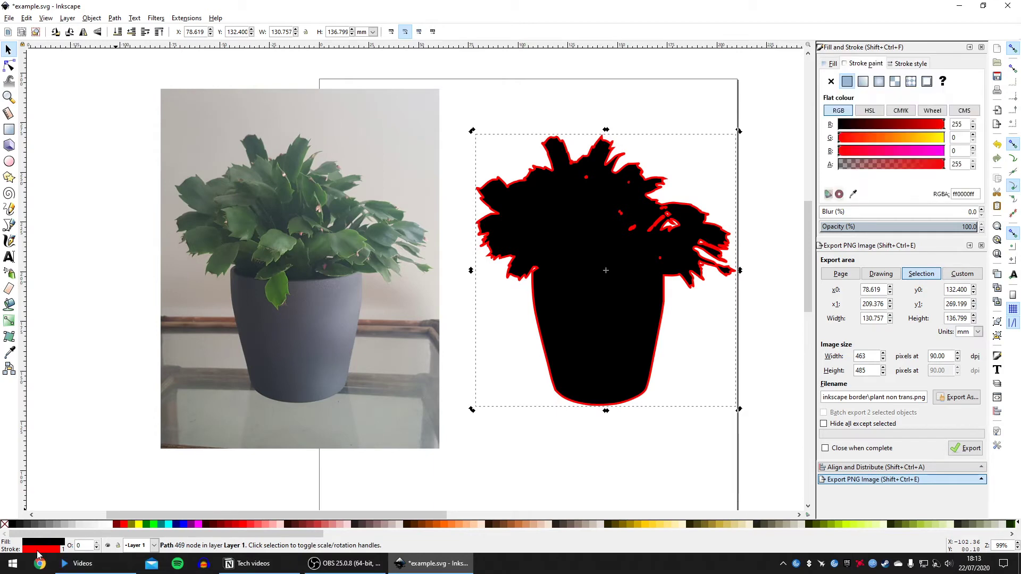
click(908, 69)
text(4)
key(Return)
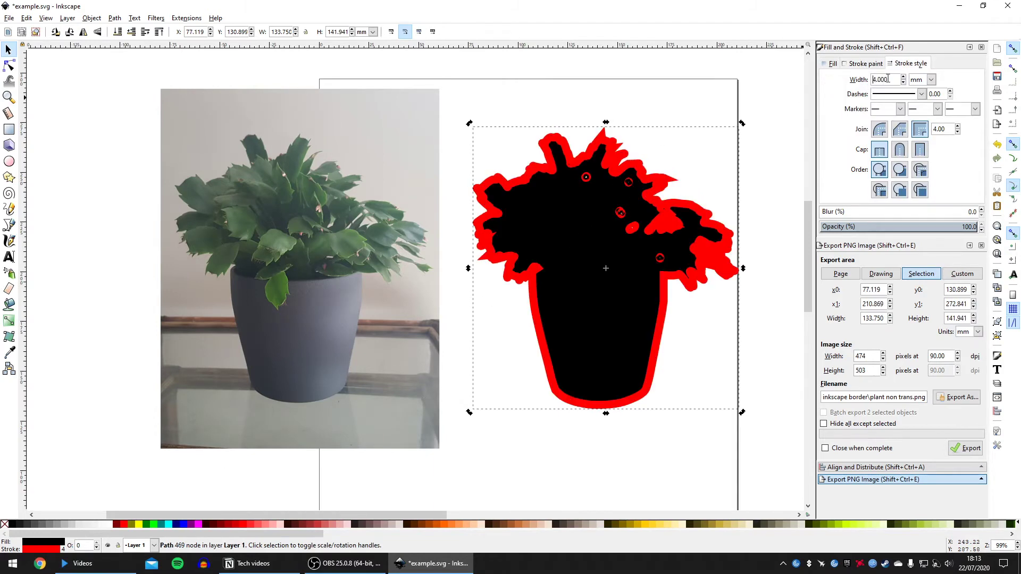
text(2)
key(Return)
click(922, 93)
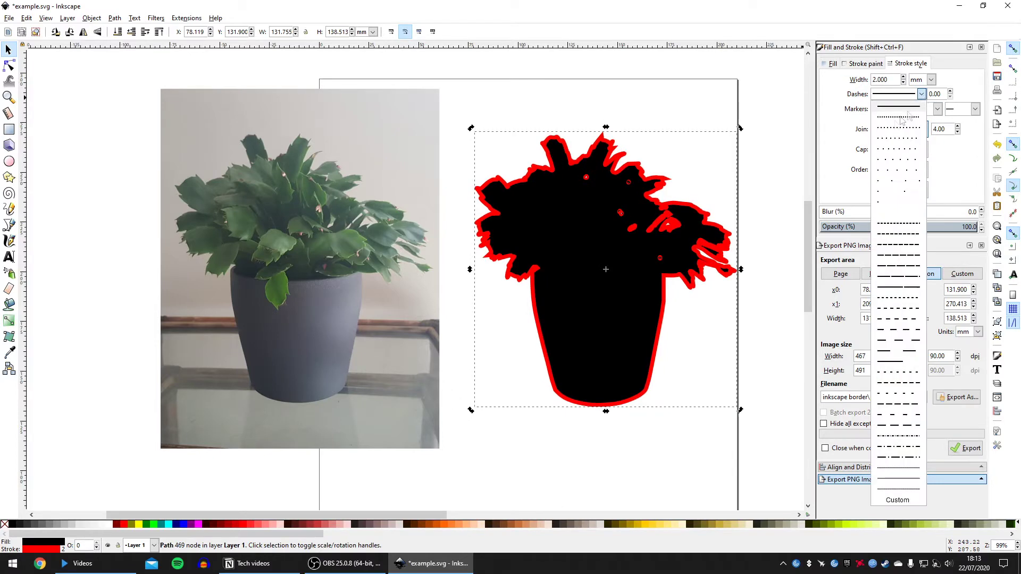
click(894, 124)
click(921, 94)
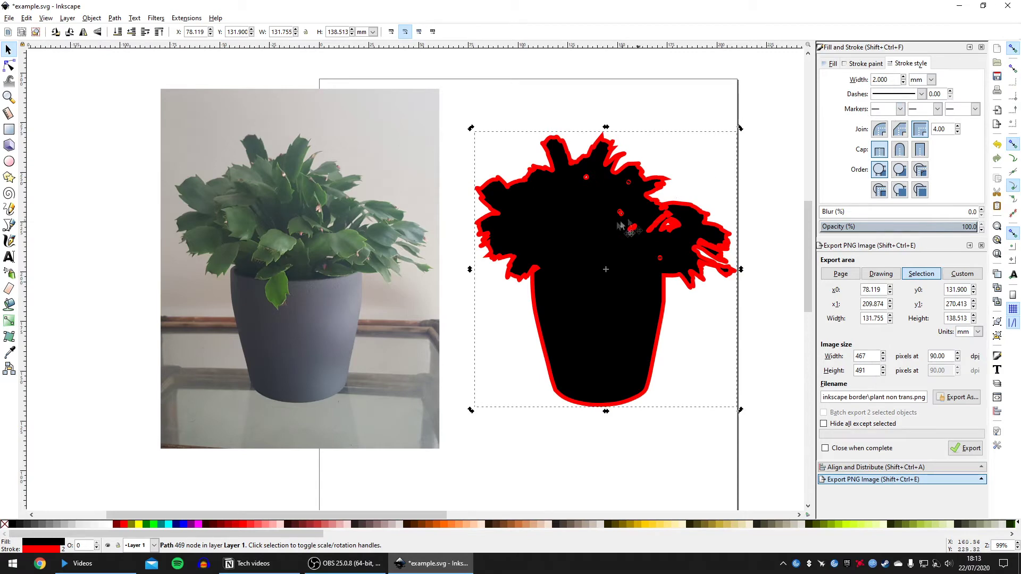
- Reselect the silhouette path and remove its black fill
click(524, 102)
click(564, 232)
key(ctrl+z)
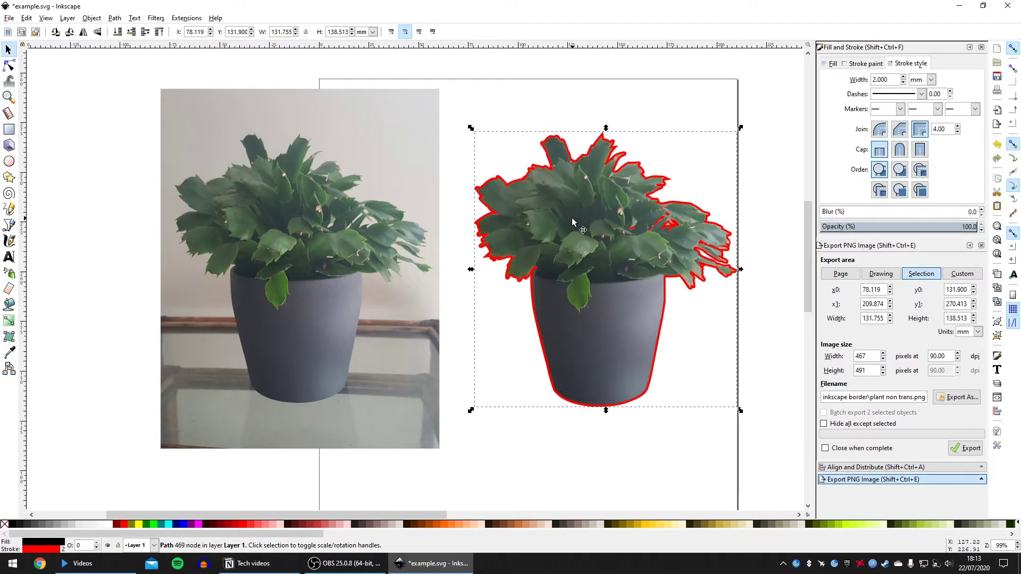
ctrl+scroll(629, 294, up, 1)
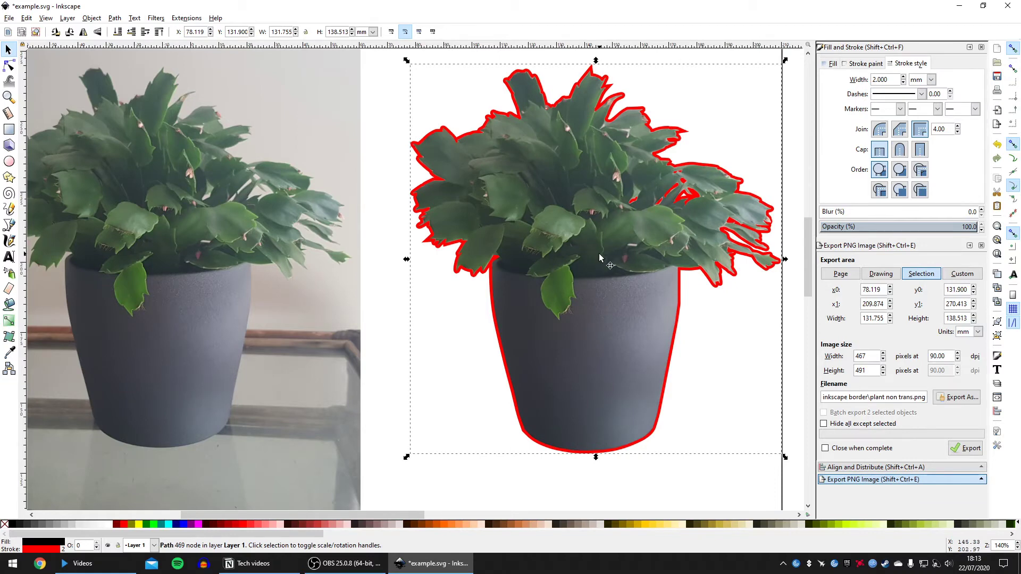
- Change the outline stroke to green and move the outlined cut-out onto the photo
shift+click(199, 525)
shift+click(149, 527)
ctrl+scroll(431, 343, down, 2)
mouse_move(484, 299)
mouse_down()
mouse_move(486, 285)
mouse_move(274, 276)
mouse_up()
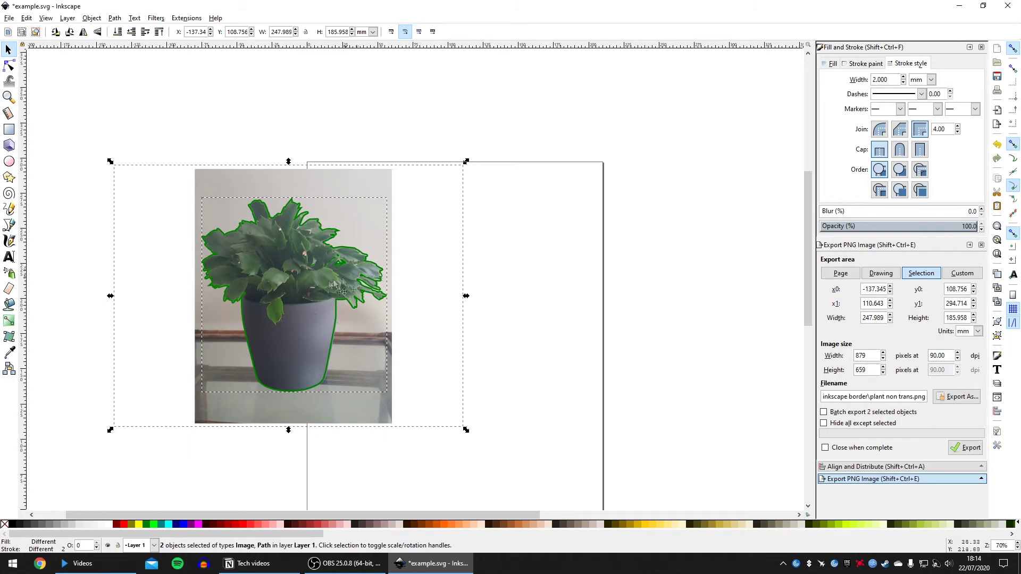
- Move the outlined cut-out back right of the photo and enlarge the Export PNG panel
mouse_move(335, 286)
mouse_down()
mouse_move(580, 273)
mouse_move(558, 288)
mouse_up()
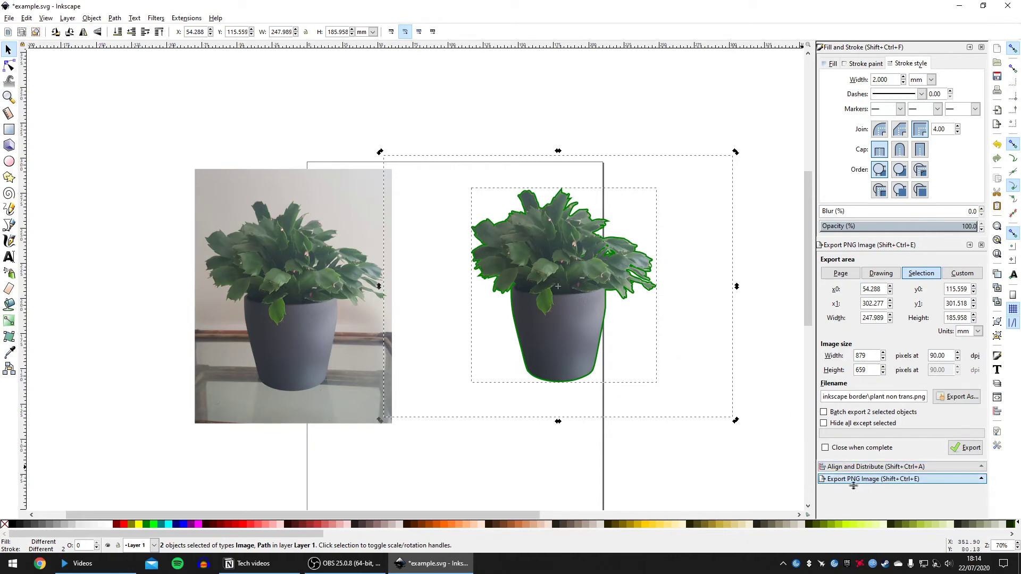
drag(854, 485, 857, 461)
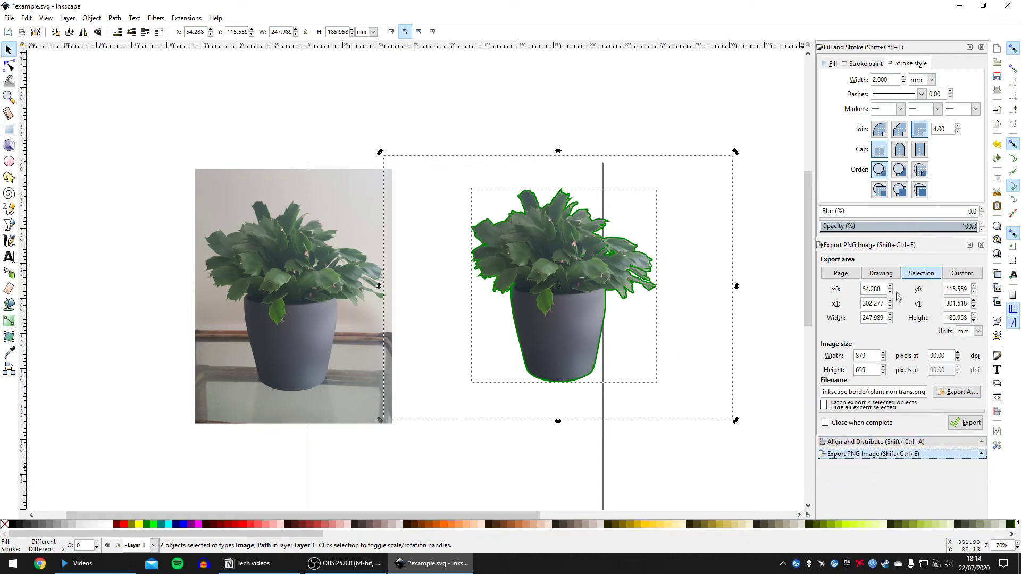